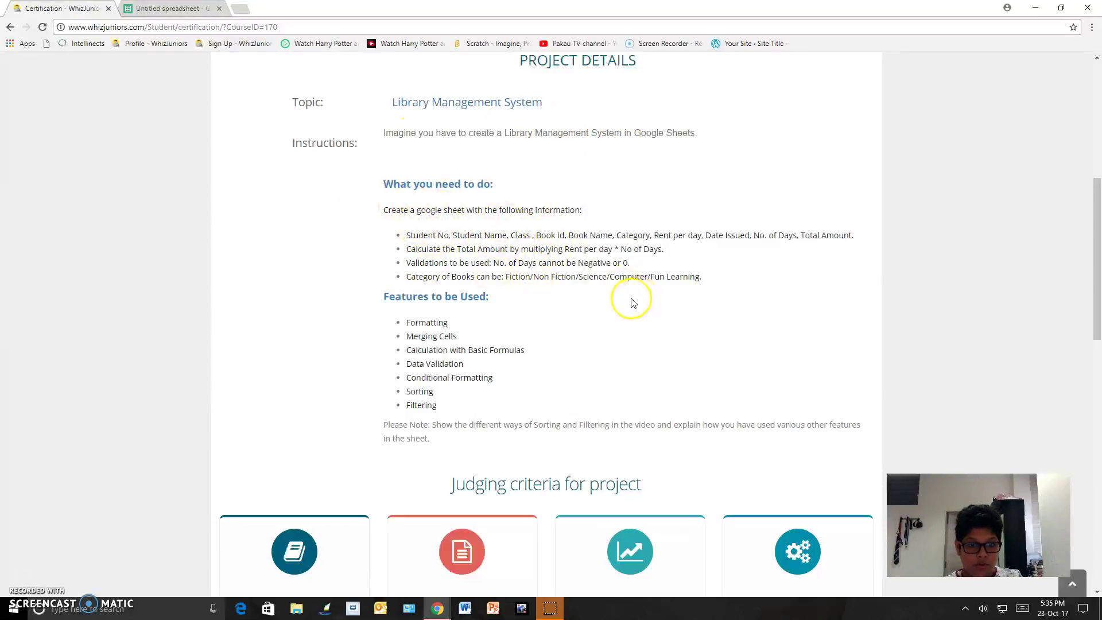
Step: Switch from the certification page to the 'Untitled spreadsheet' library sheet in Google Sheets
click(172, 8)
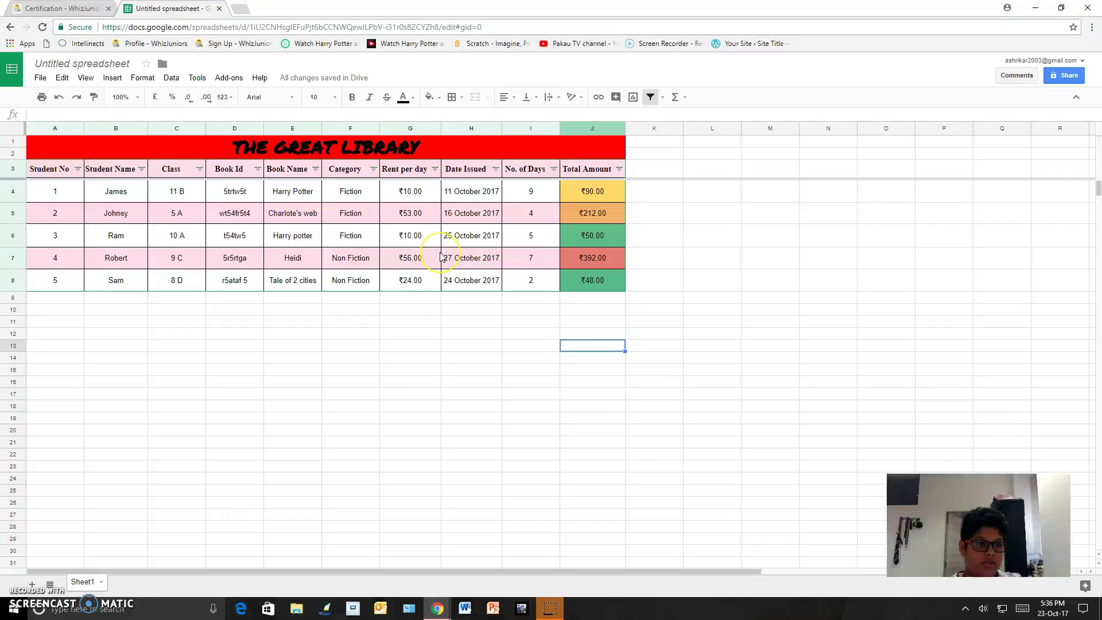
scroll(441, 256, down, 5)
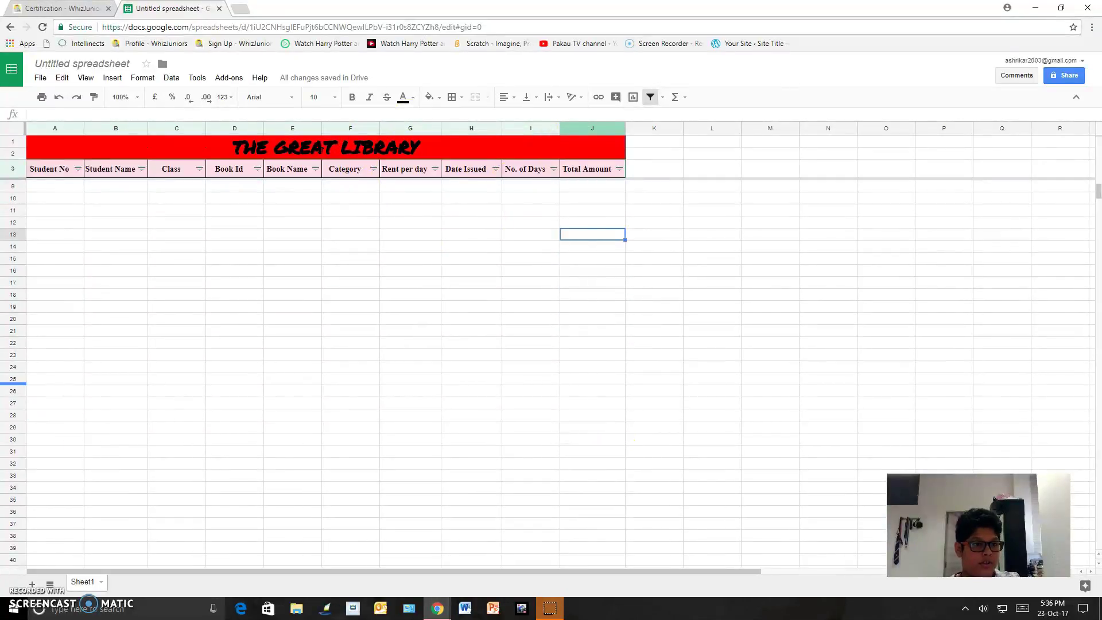
scroll(82, 370, up, 5)
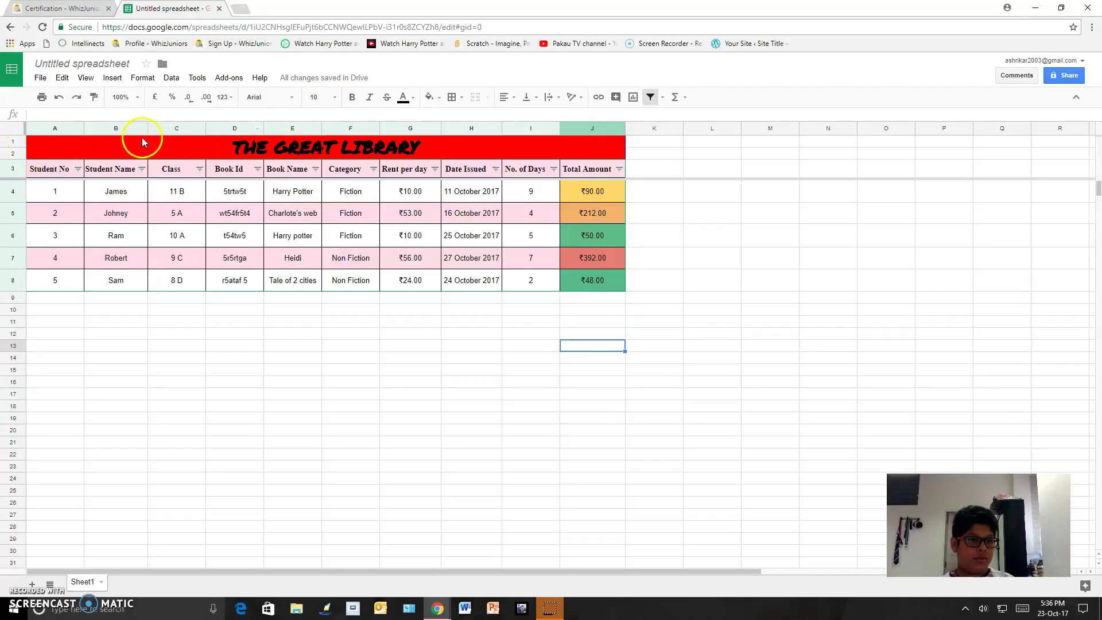
click(126, 144)
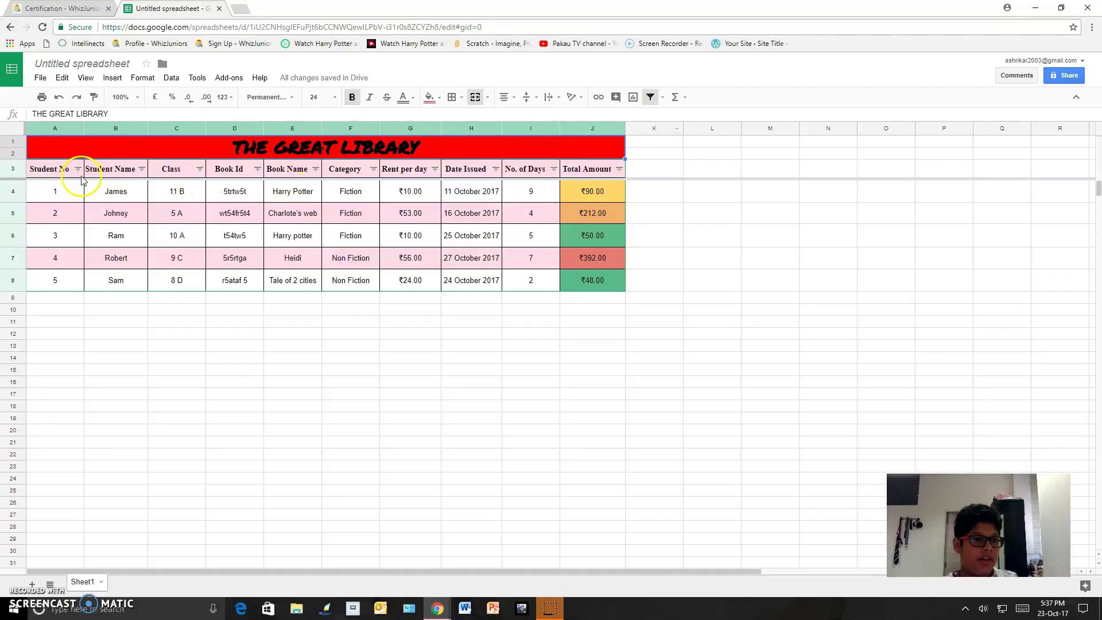
Step: Sort Student Name Z to A, then A to Z, so the rows run from James to Sam
click(141, 168)
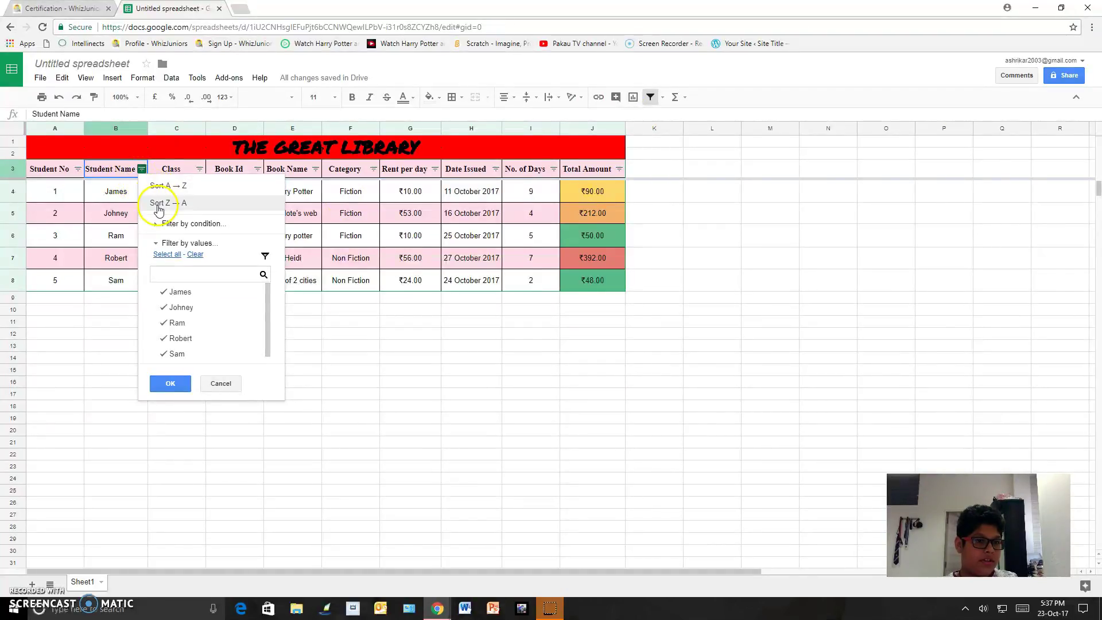
click(153, 202)
click(141, 168)
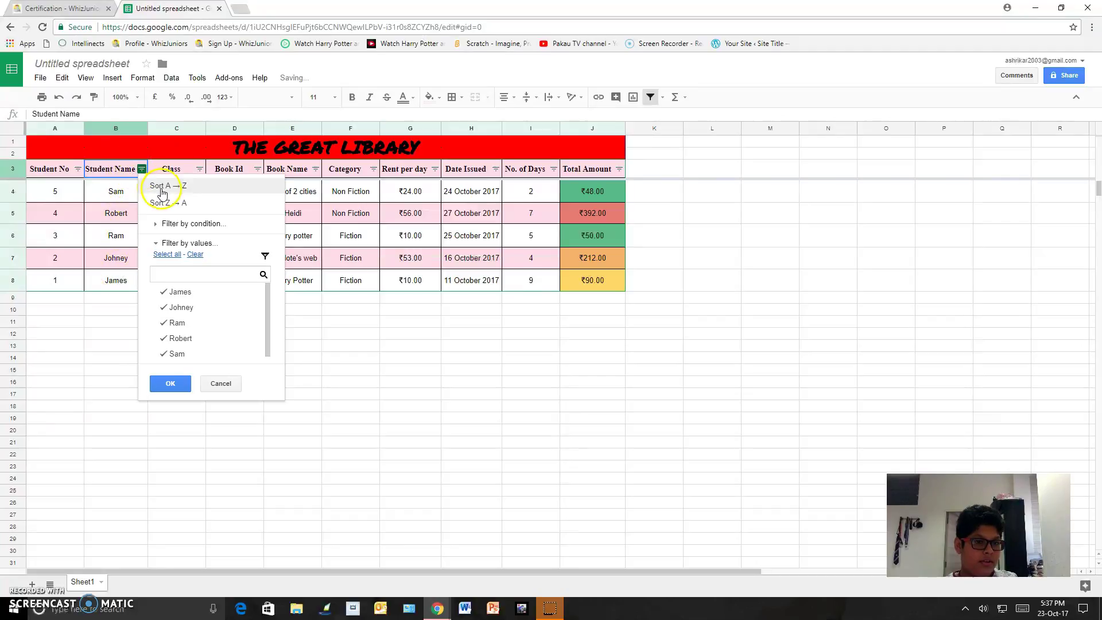
click(163, 189)
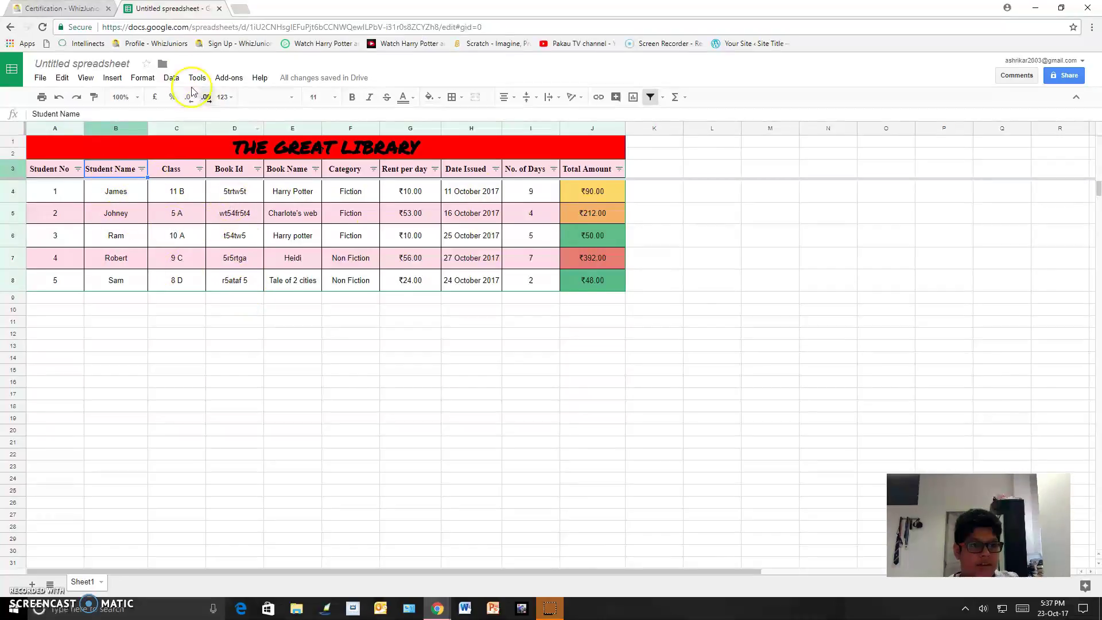
click(145, 80)
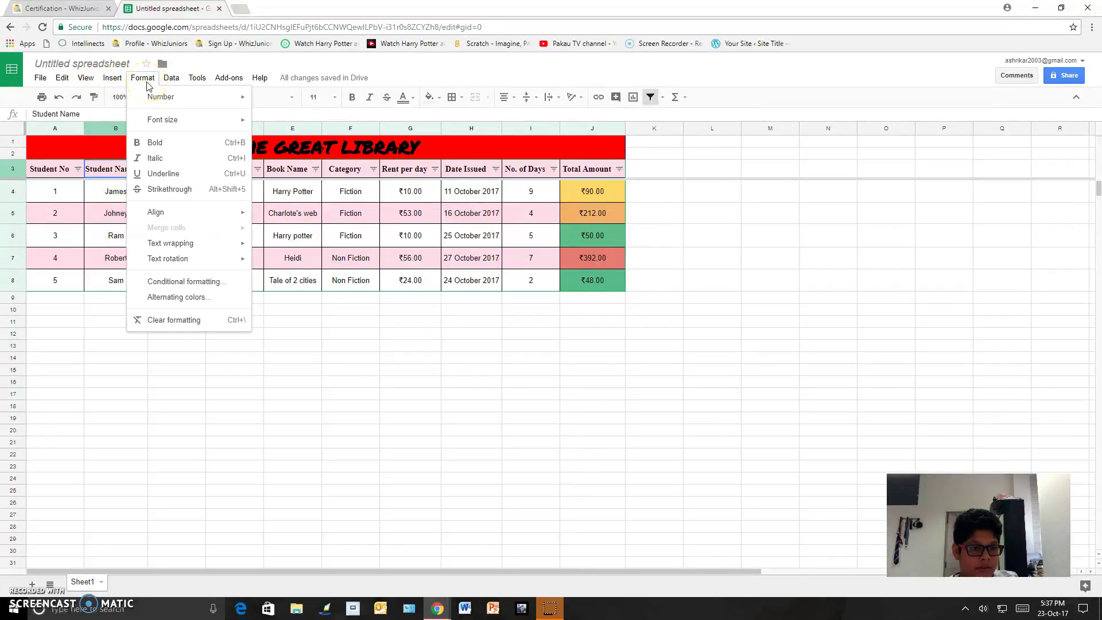
click(183, 300)
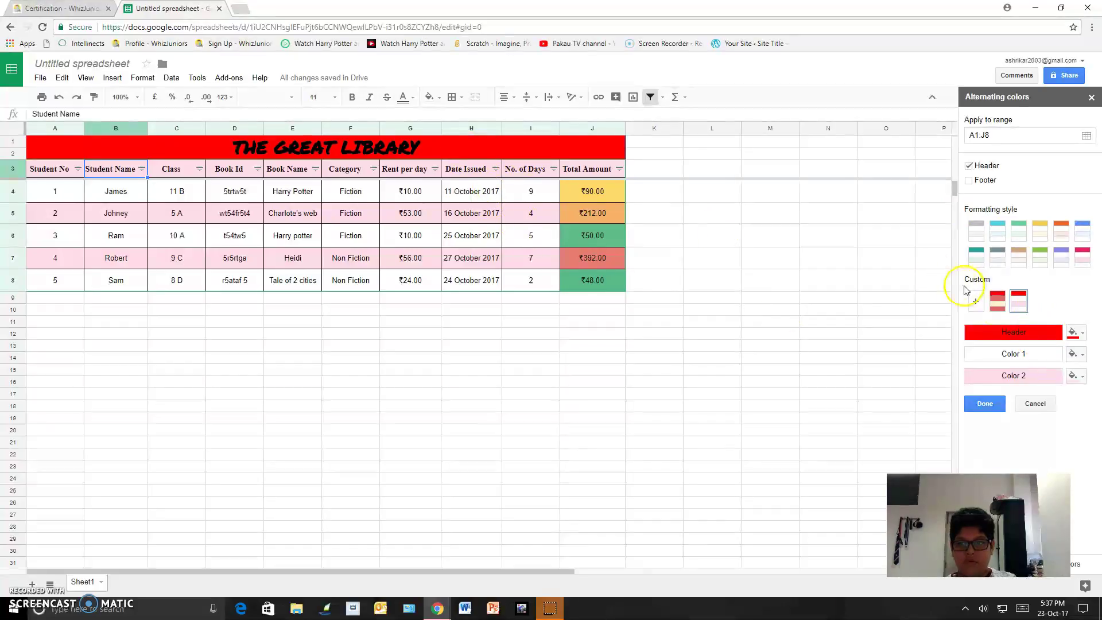
click(1091, 97)
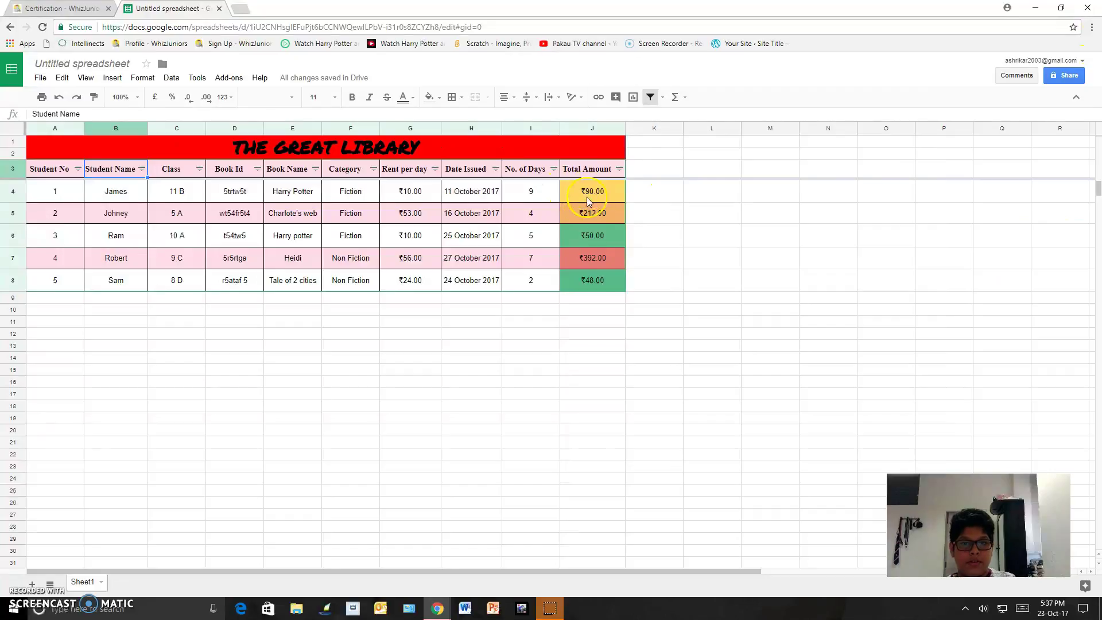
drag(568, 197, 591, 280)
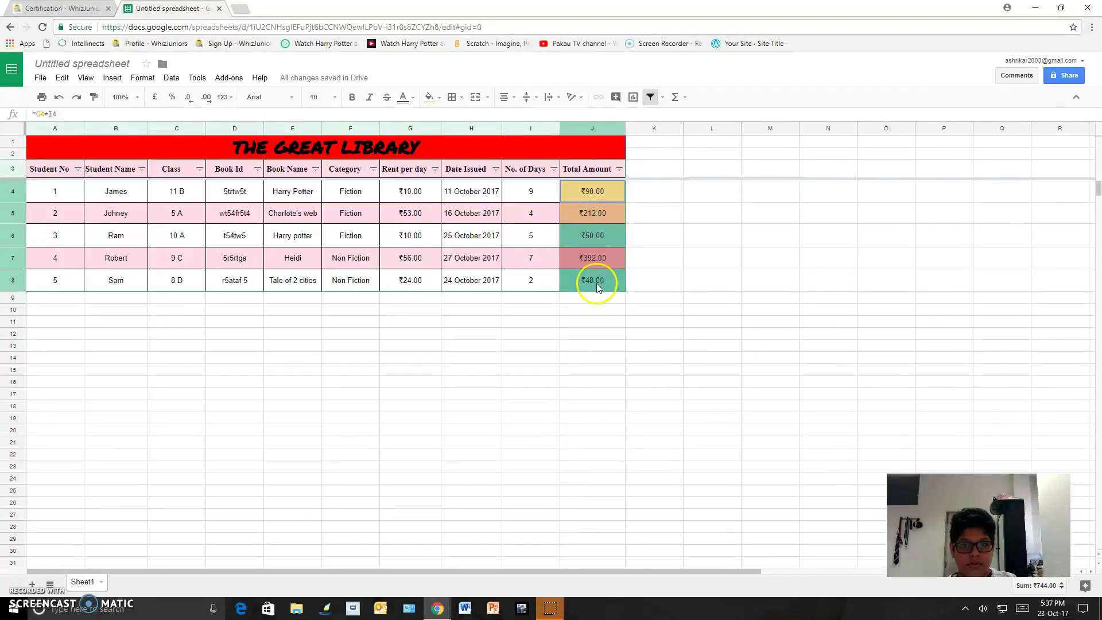
right_click(599, 259)
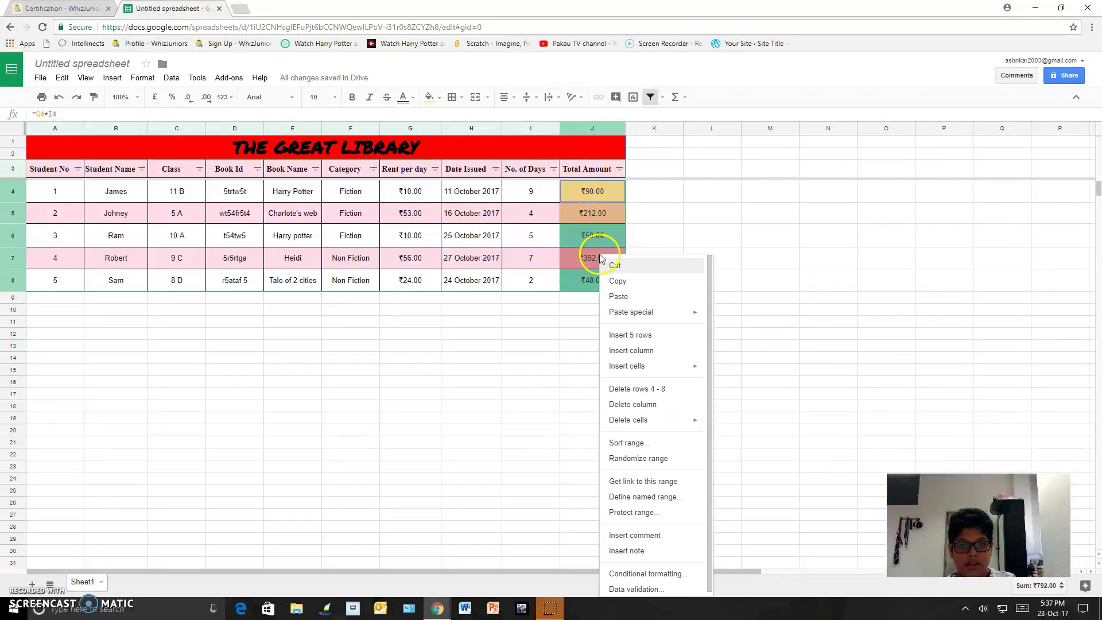
click(631, 575)
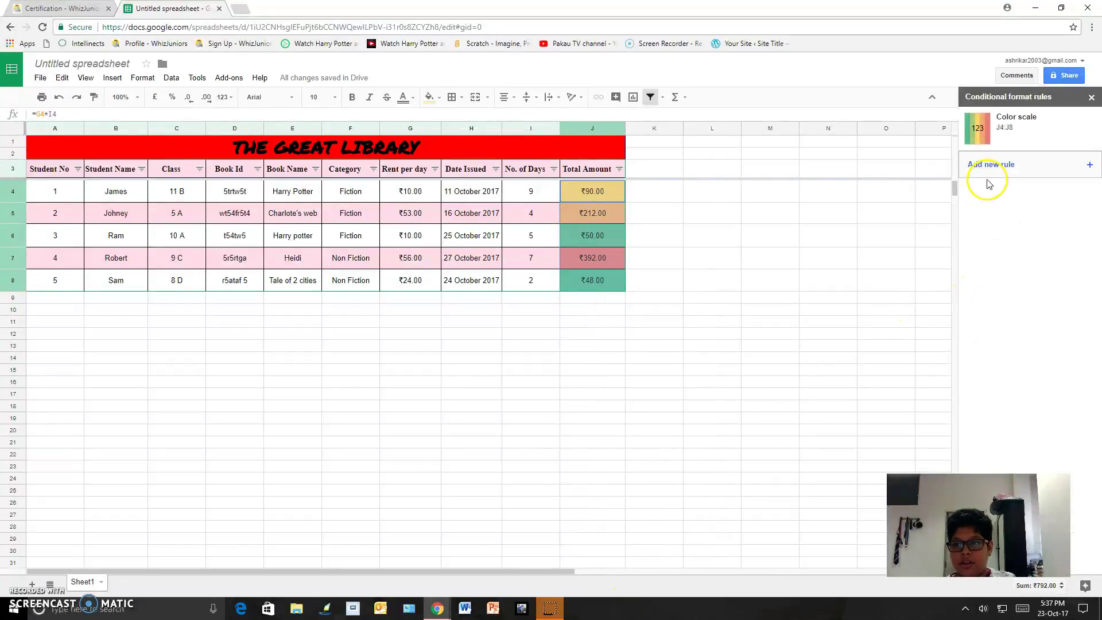
click(1005, 125)
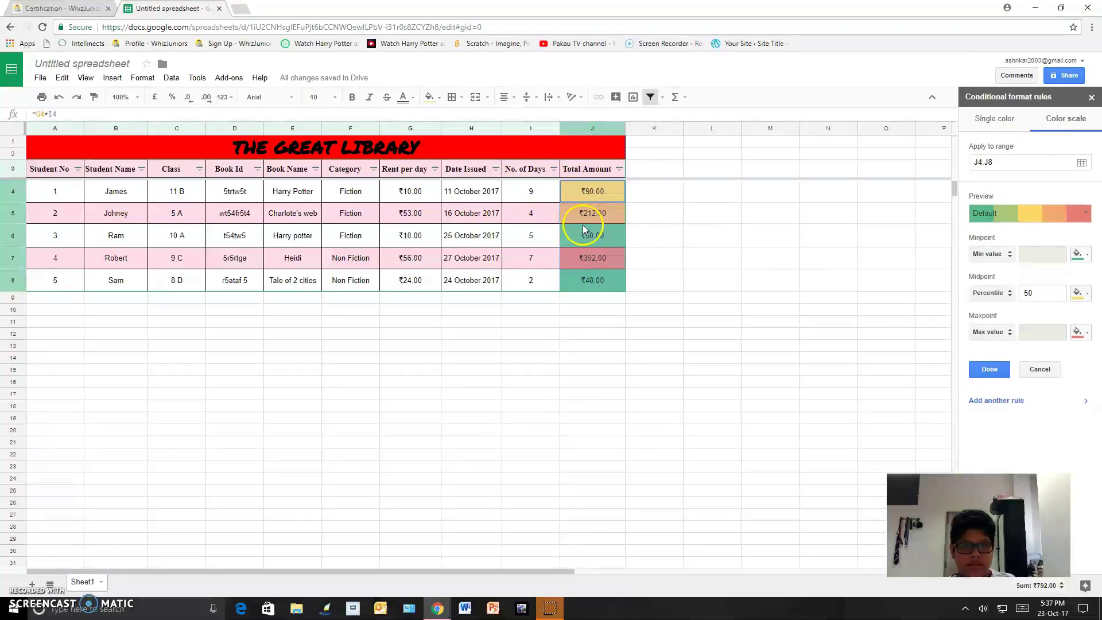
click(1092, 97)
click(590, 195)
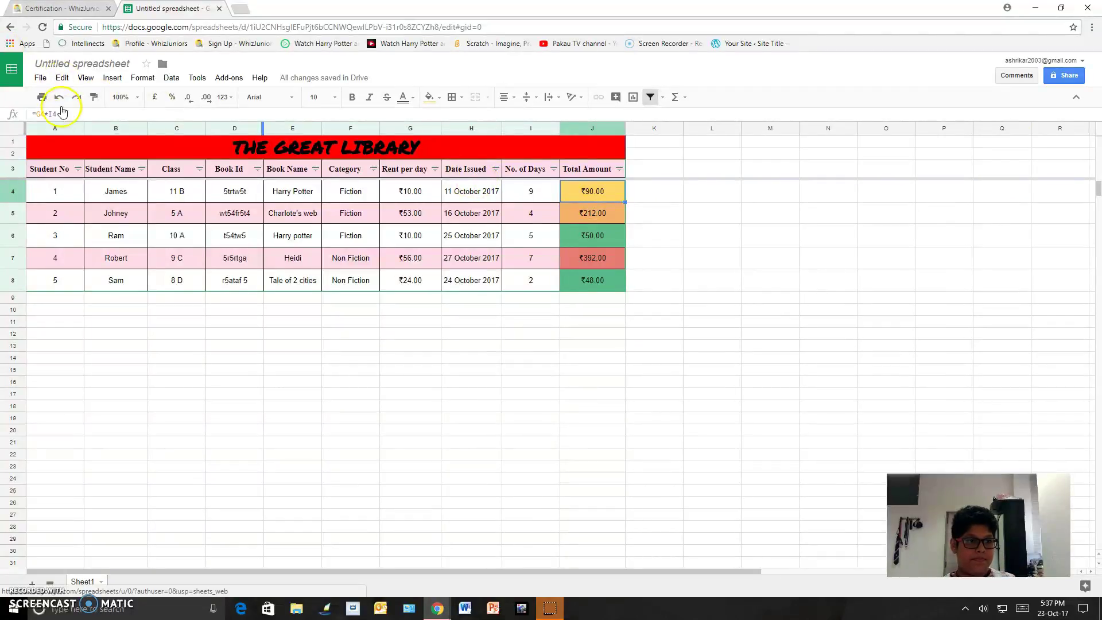
Step: Fill =G4*I4 from J4 down to J8, then check copied formulas such as =G5*I5
click(36, 117)
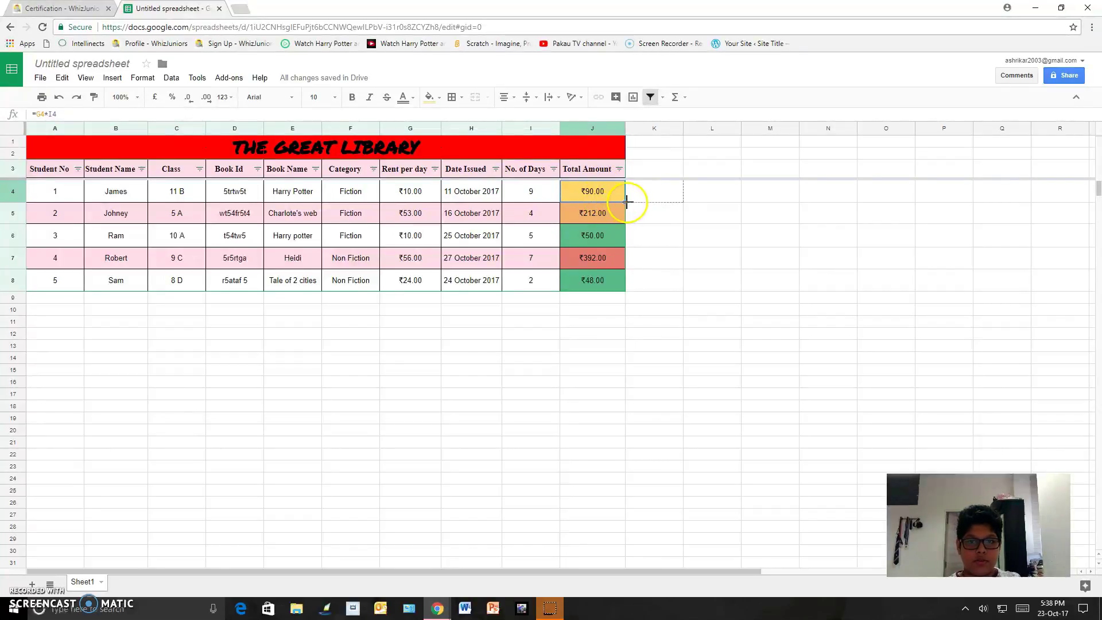
drag(628, 201, 624, 280)
click(652, 239)
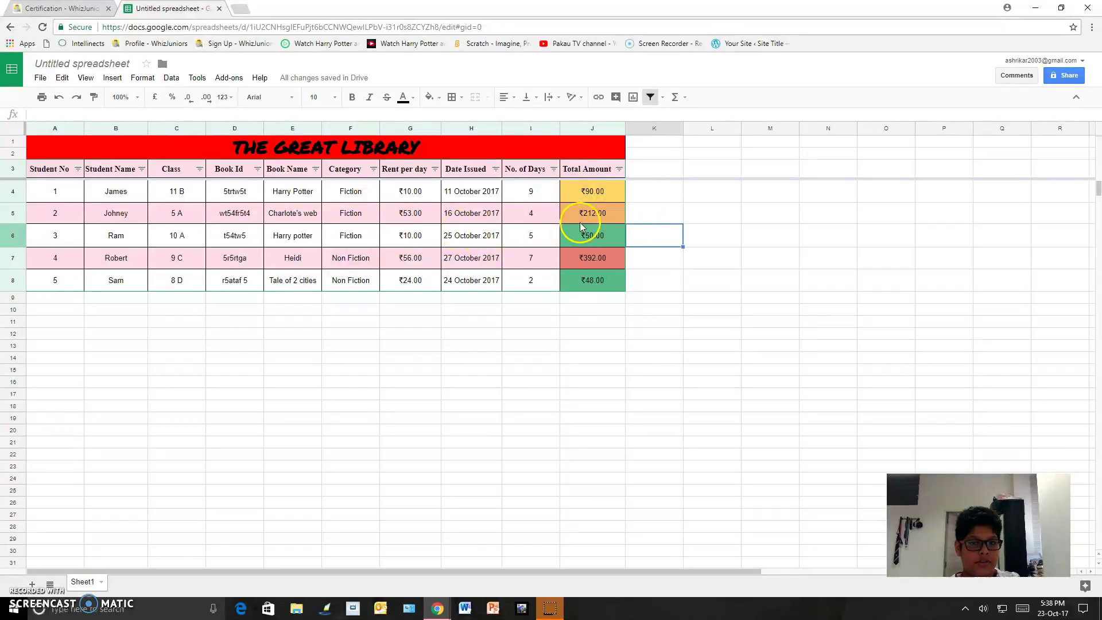
click(600, 238)
click(600, 279)
click(598, 238)
click(596, 218)
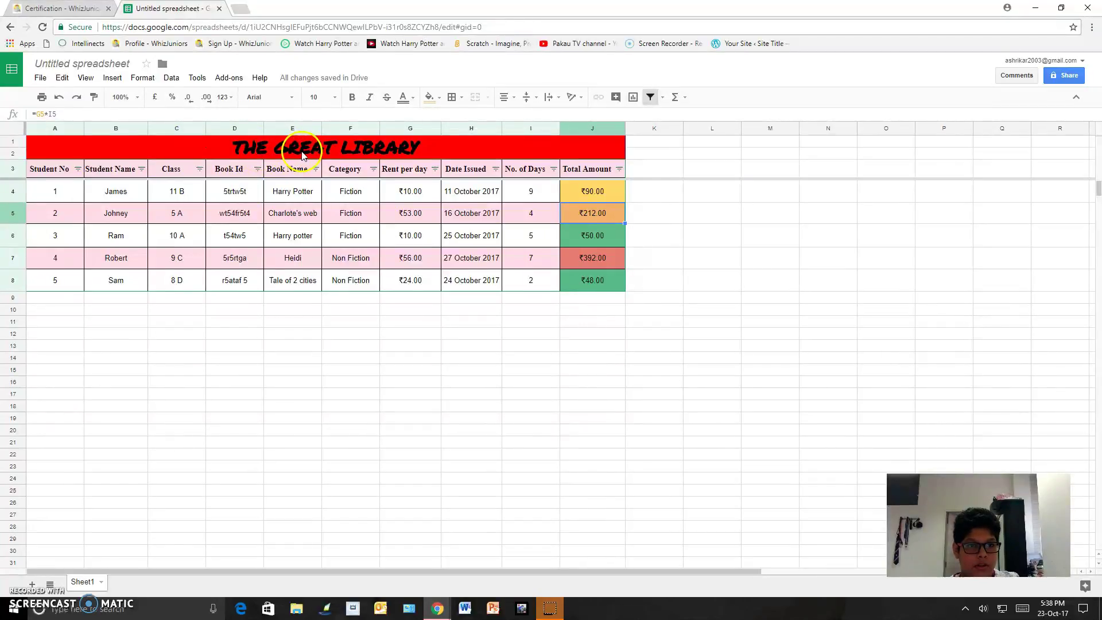
Step: Freeze rows 1–3 from cell G3 using View > Freeze, then scroll to confirm the headers stay visible
drag(63, 143, 66, 167)
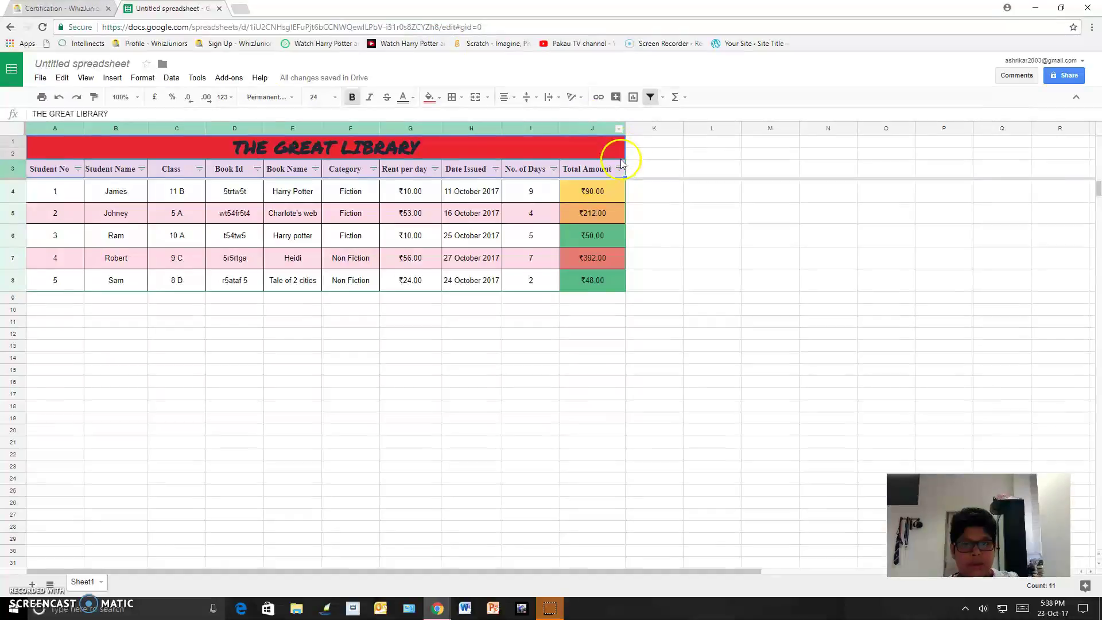
click(404, 174)
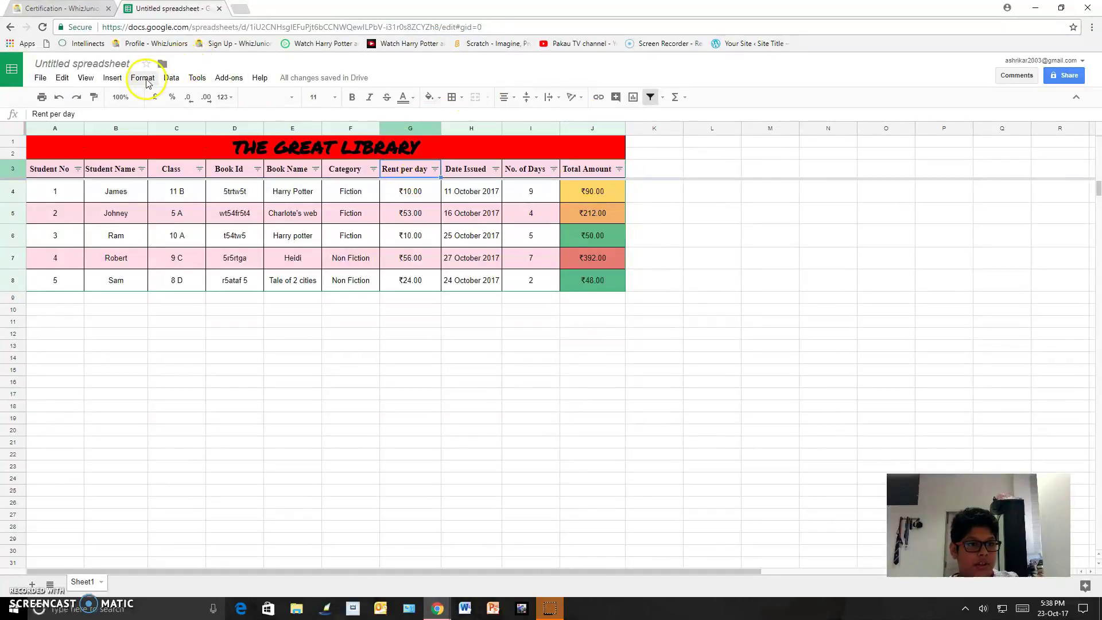
click(86, 78)
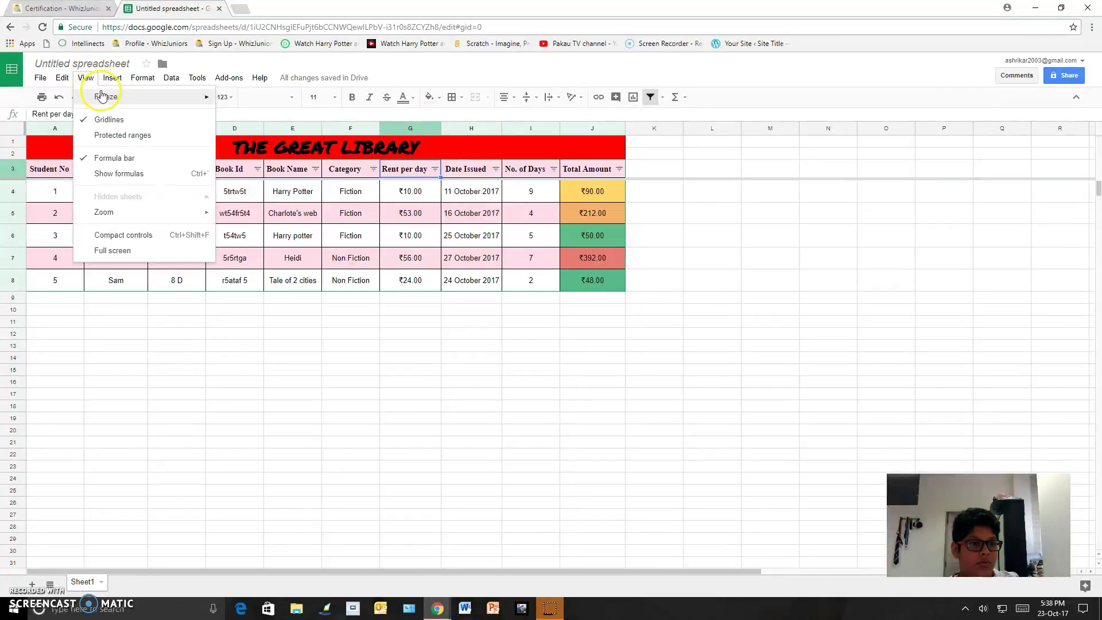
mouse_move(104, 98)
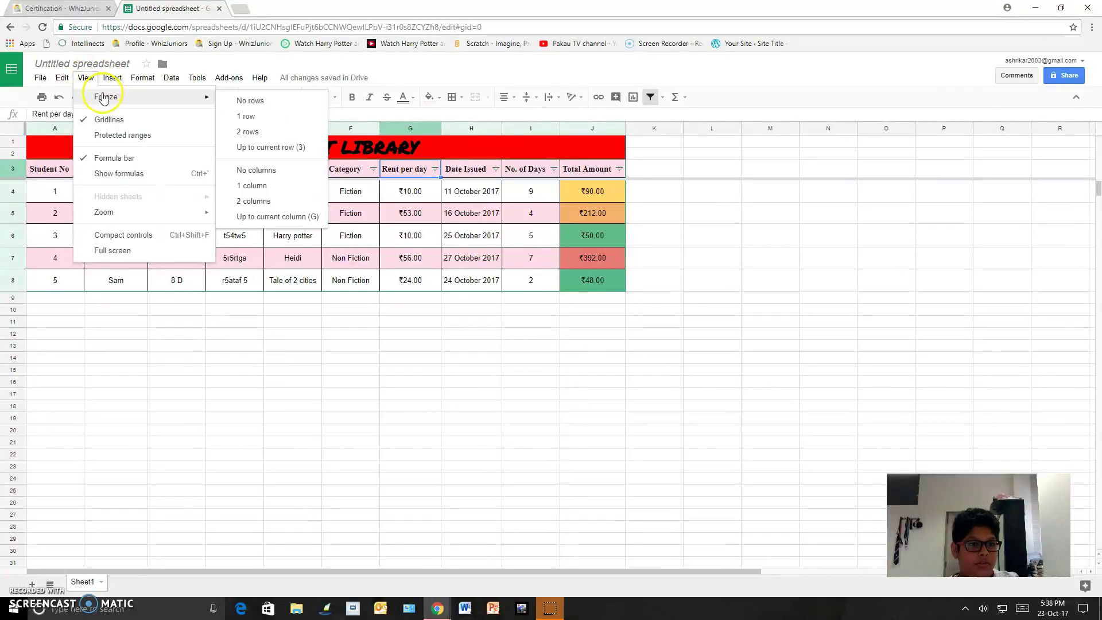
click(268, 148)
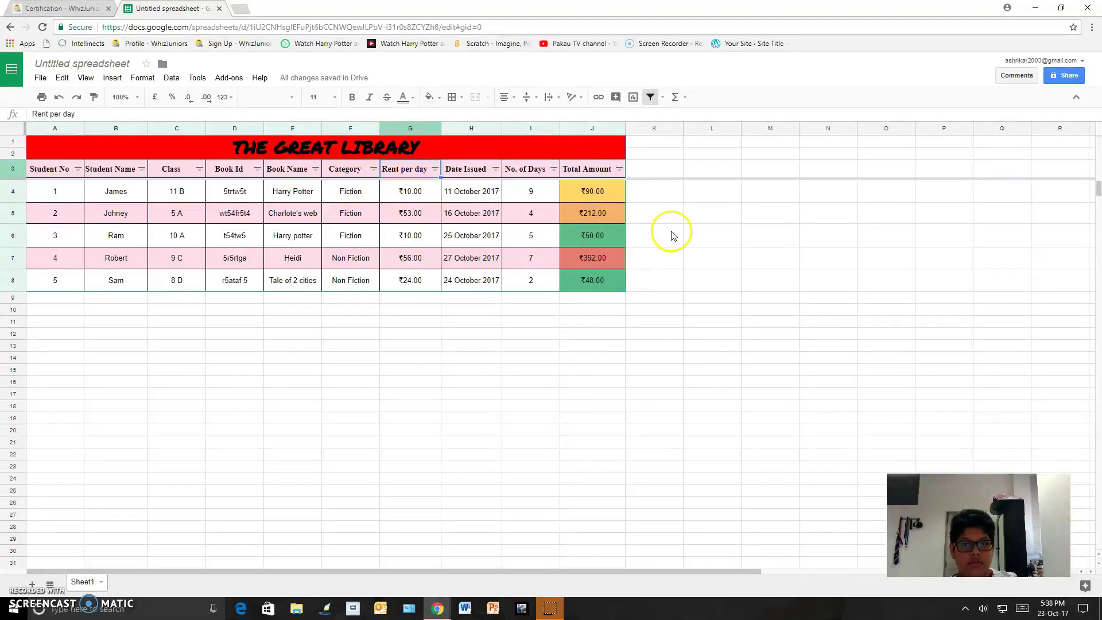
scroll(669, 234, down, 3)
scroll(673, 235, up, 3)
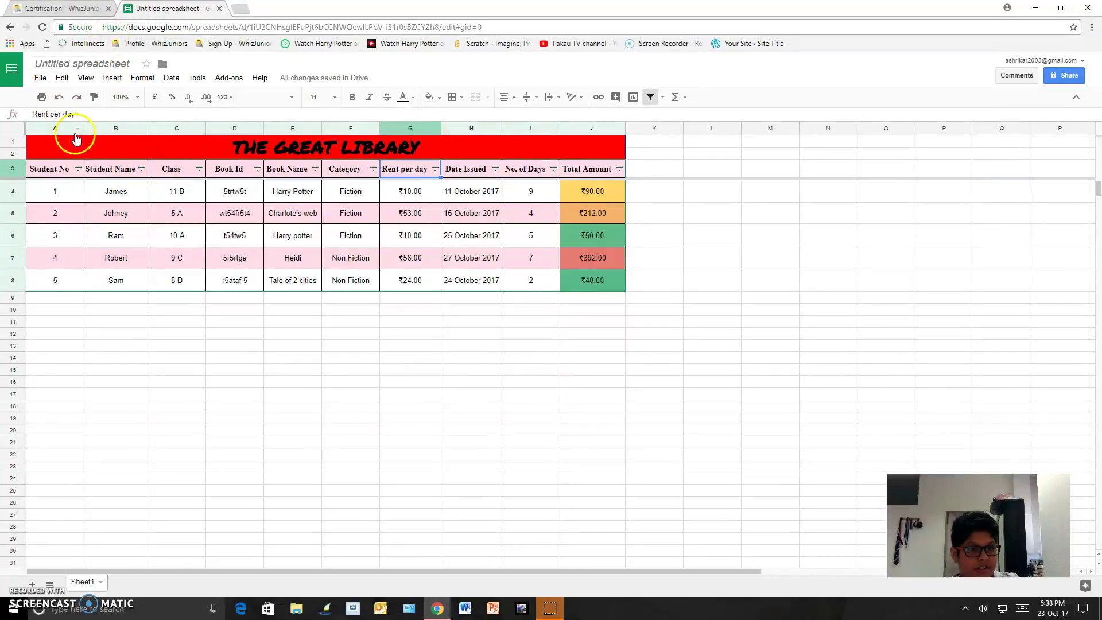
Step: Apply the ₹ Indian rupee currency format to Rent per day cell G4, showing ₹10.00
key(Down)
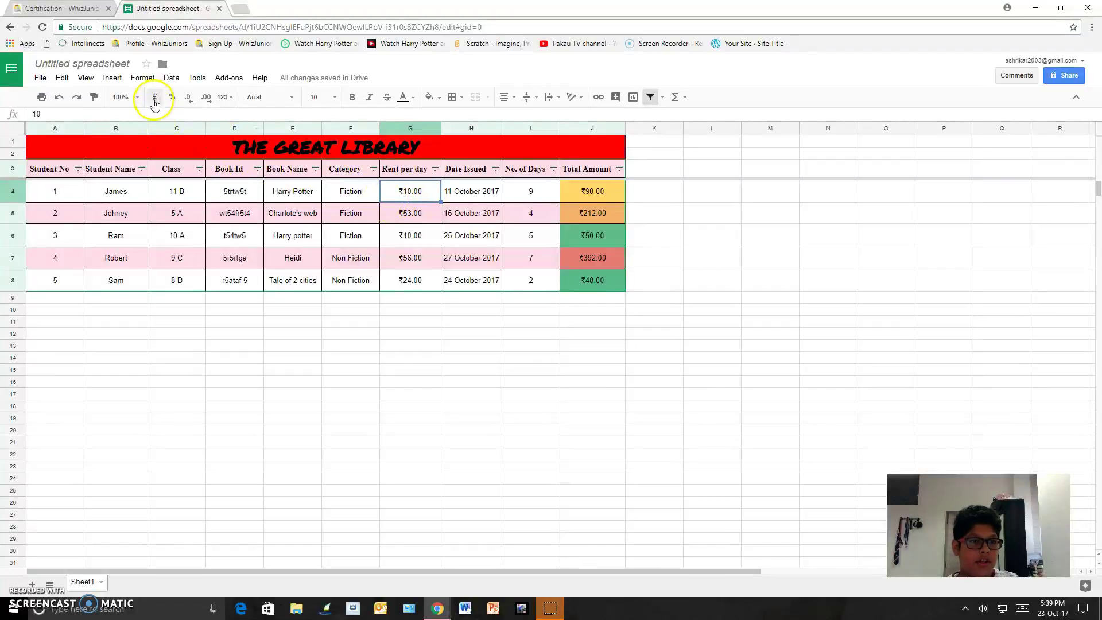
click(139, 79)
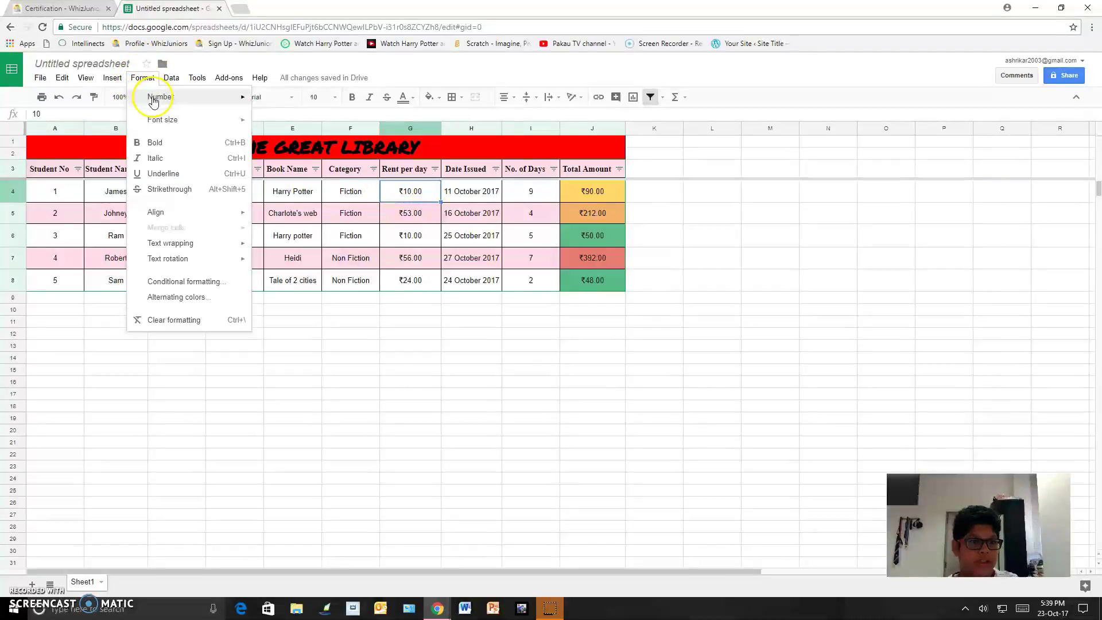
mouse_move(217, 98)
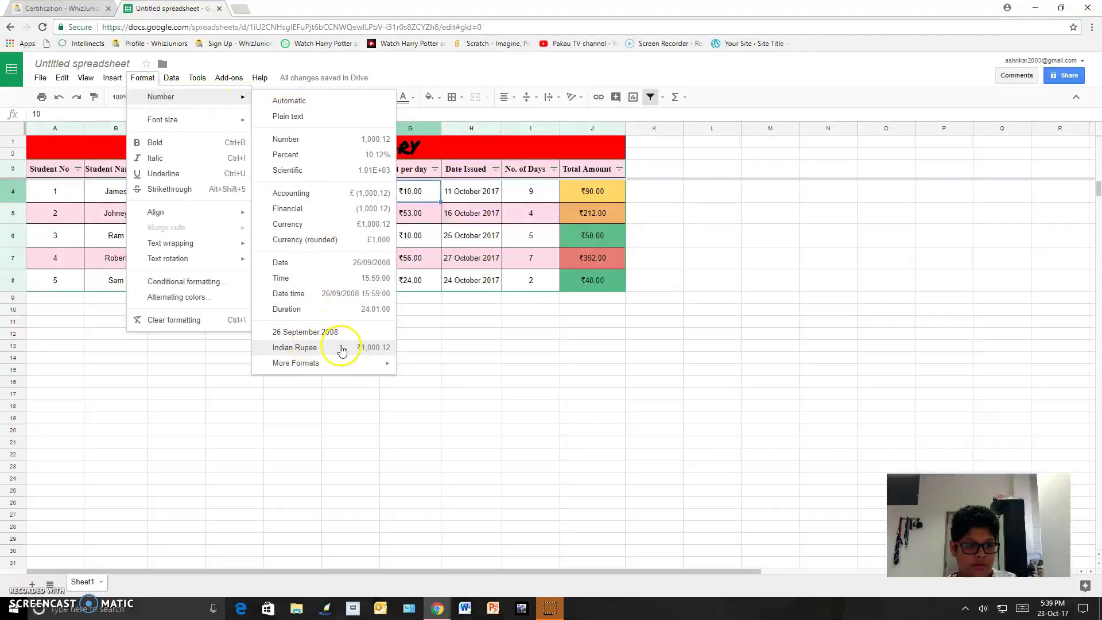
mouse_move(388, 364)
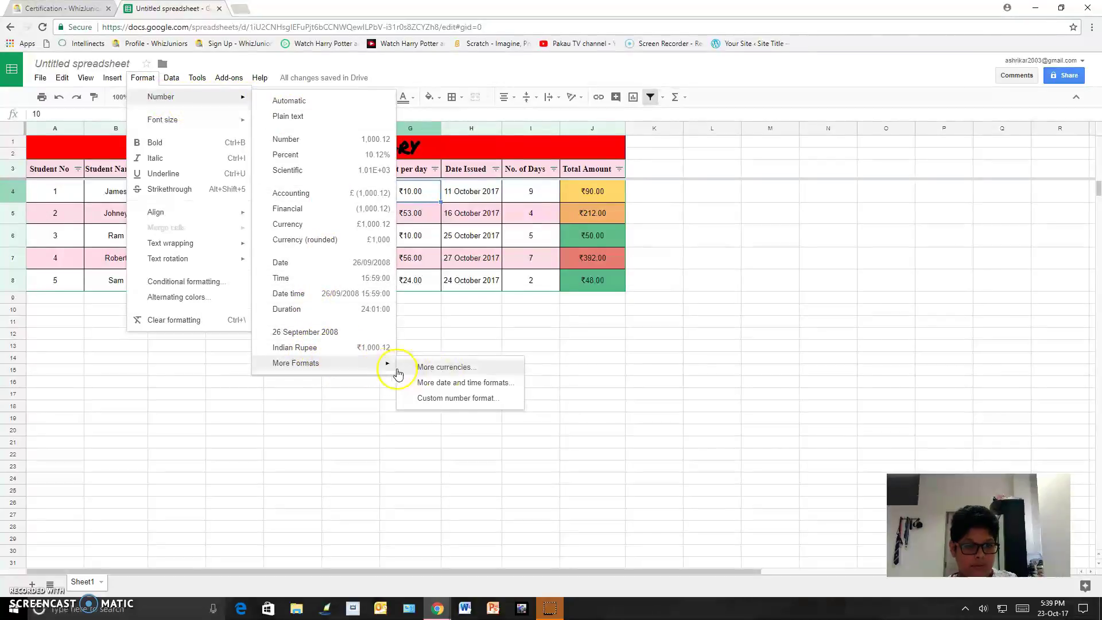
click(458, 370)
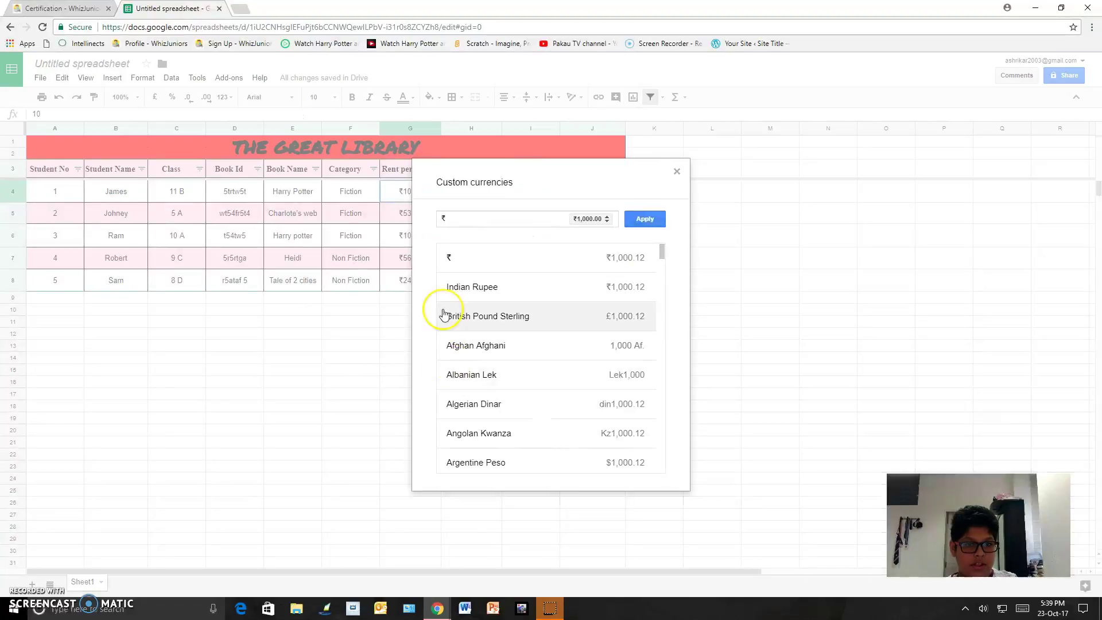
click(650, 222)
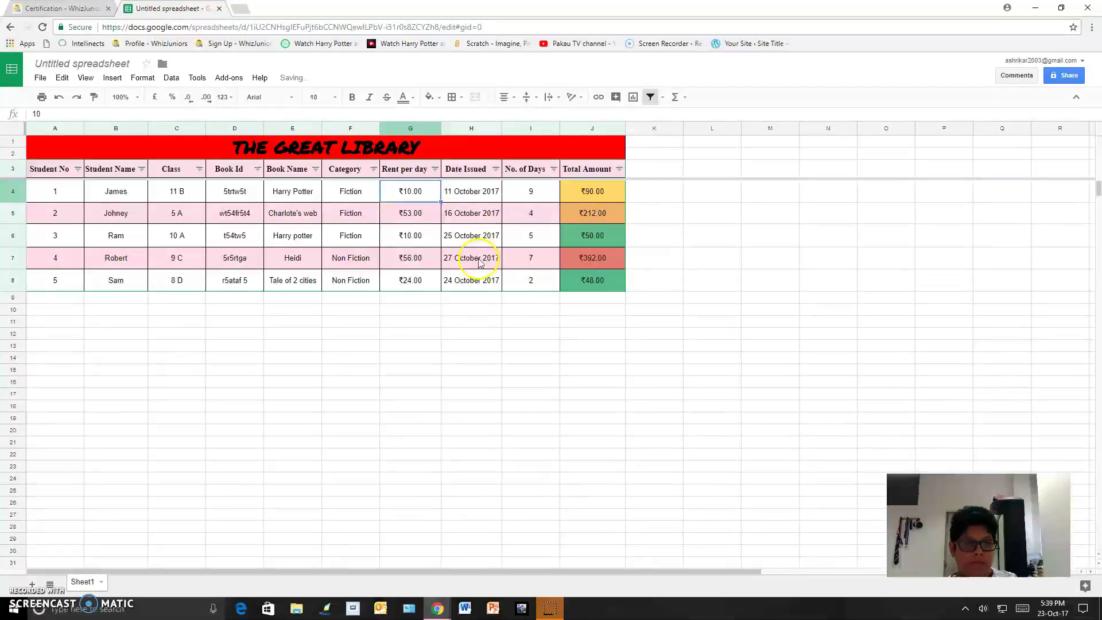
mouse_move(451, 193)
mouse_down()
mouse_move(466, 227)
mouse_move(455, 196)
mouse_up()
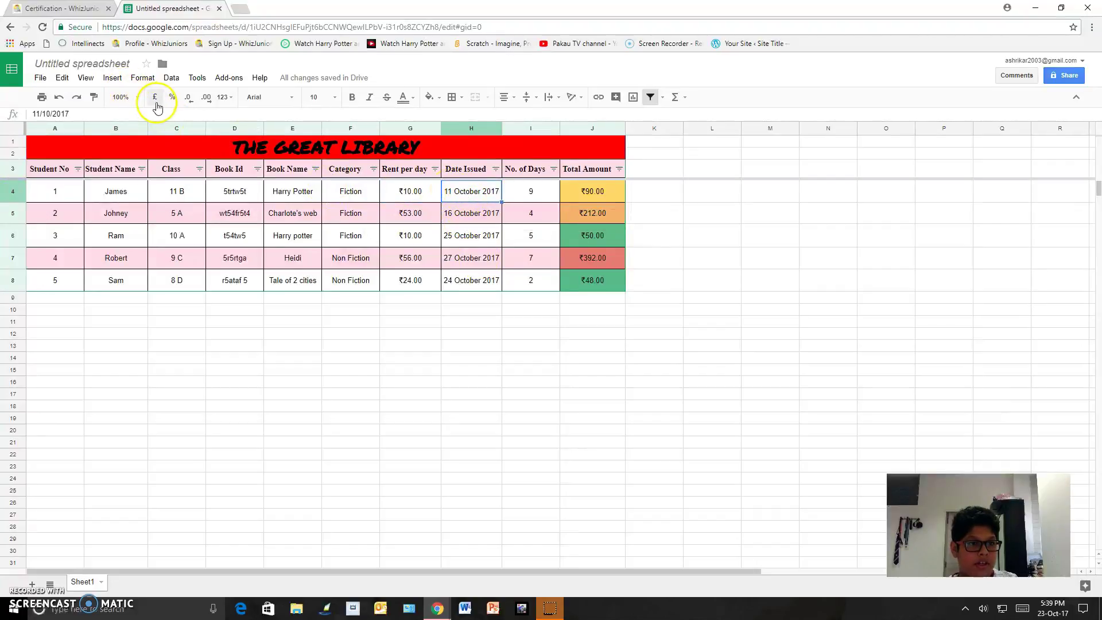
click(141, 78)
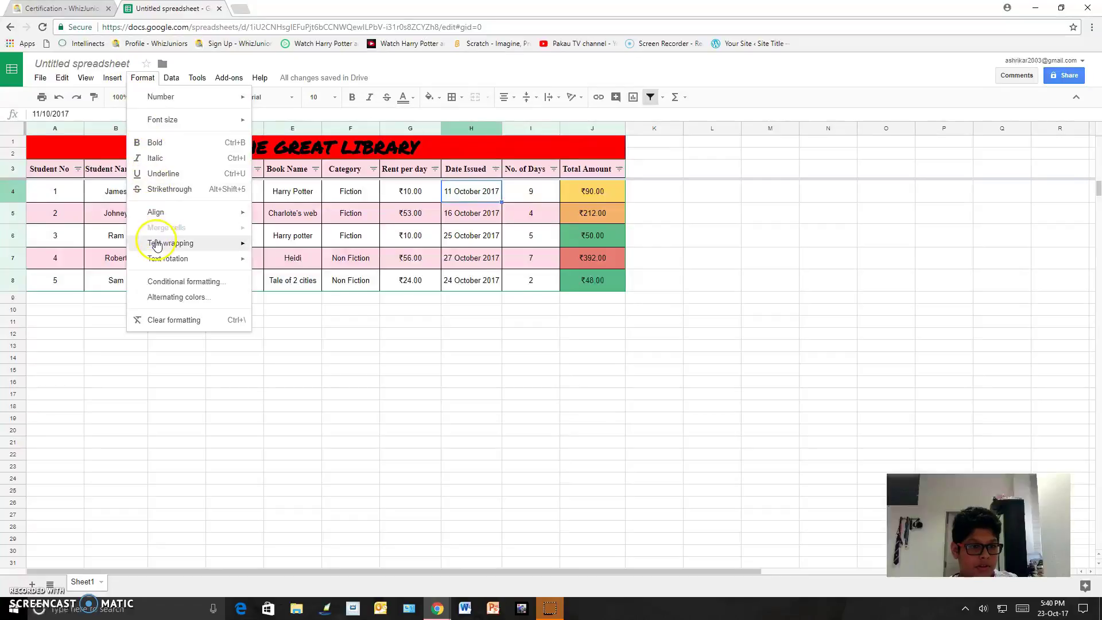
mouse_move(157, 245)
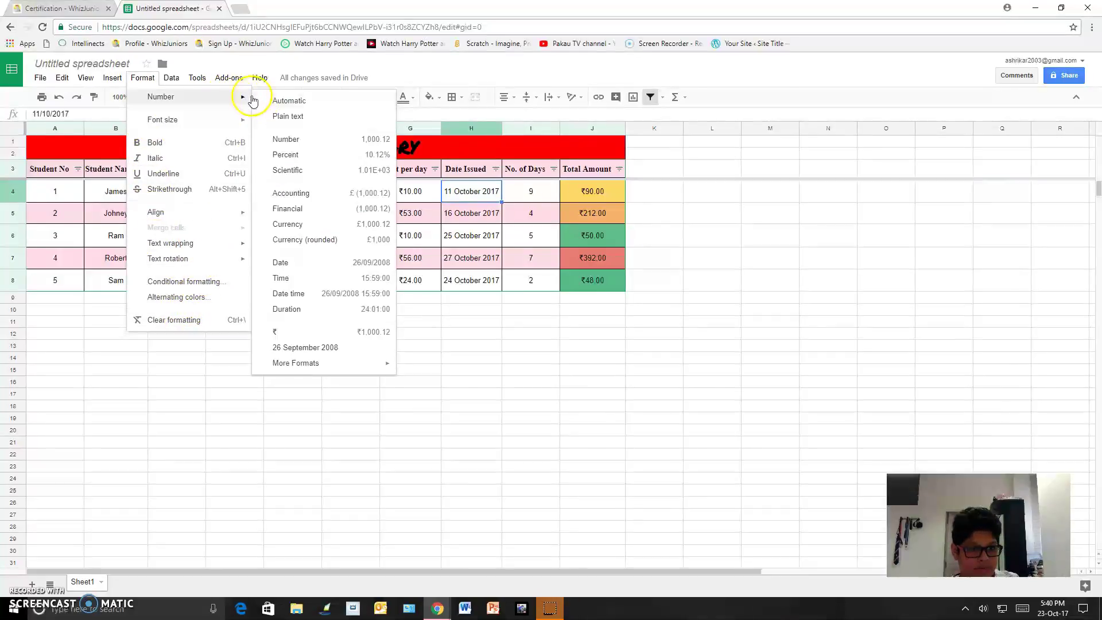
mouse_move(303, 365)
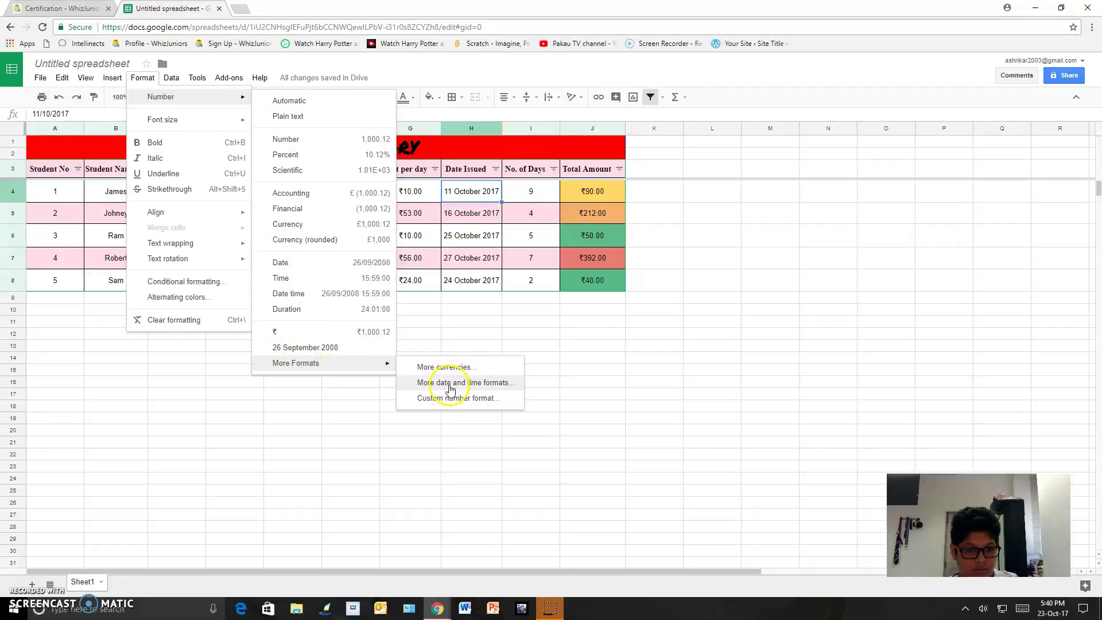
click(606, 334)
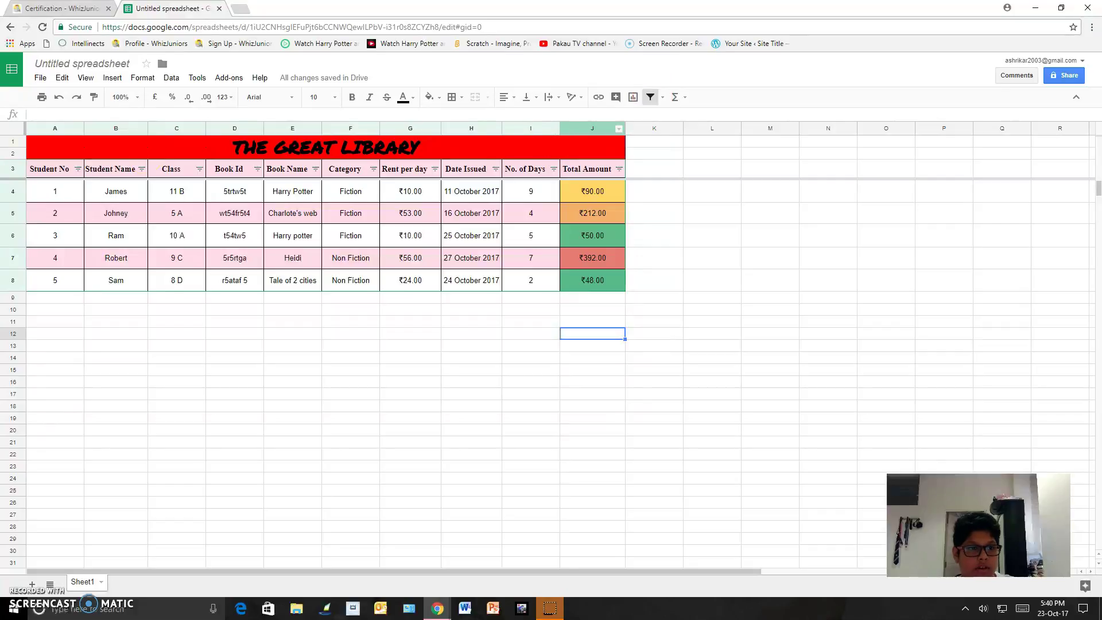
click(57, 171)
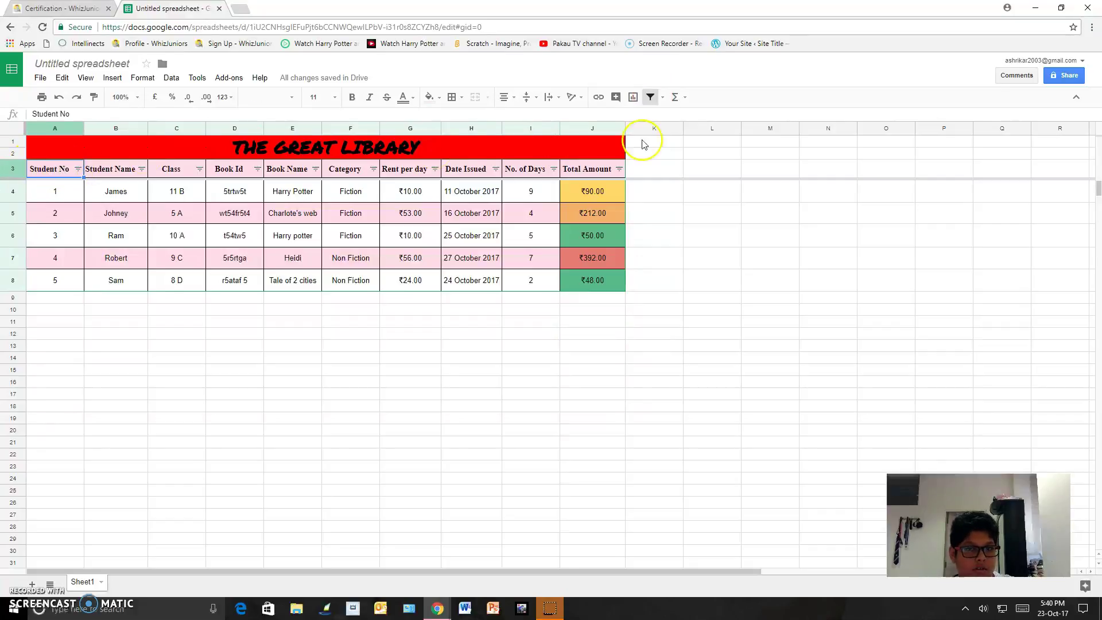
click(356, 288)
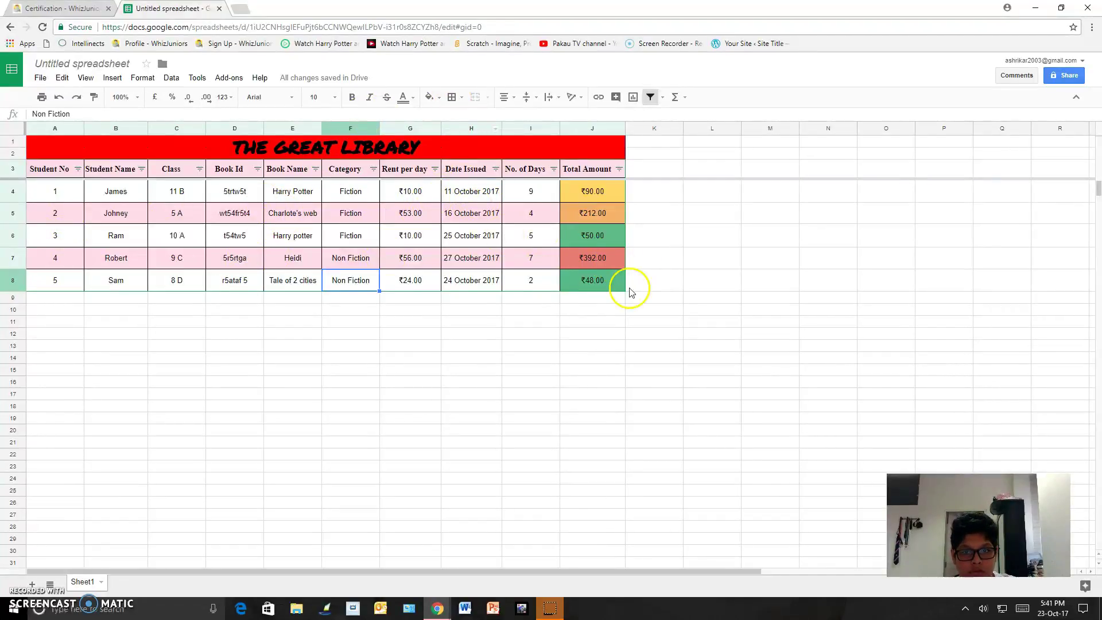
click(454, 97)
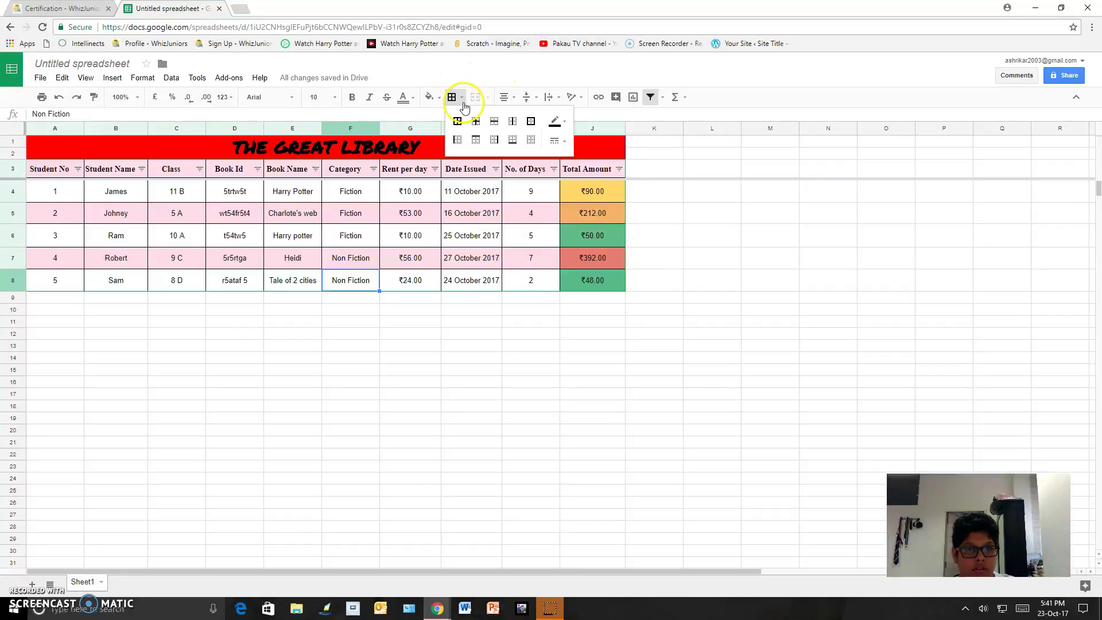
click(517, 381)
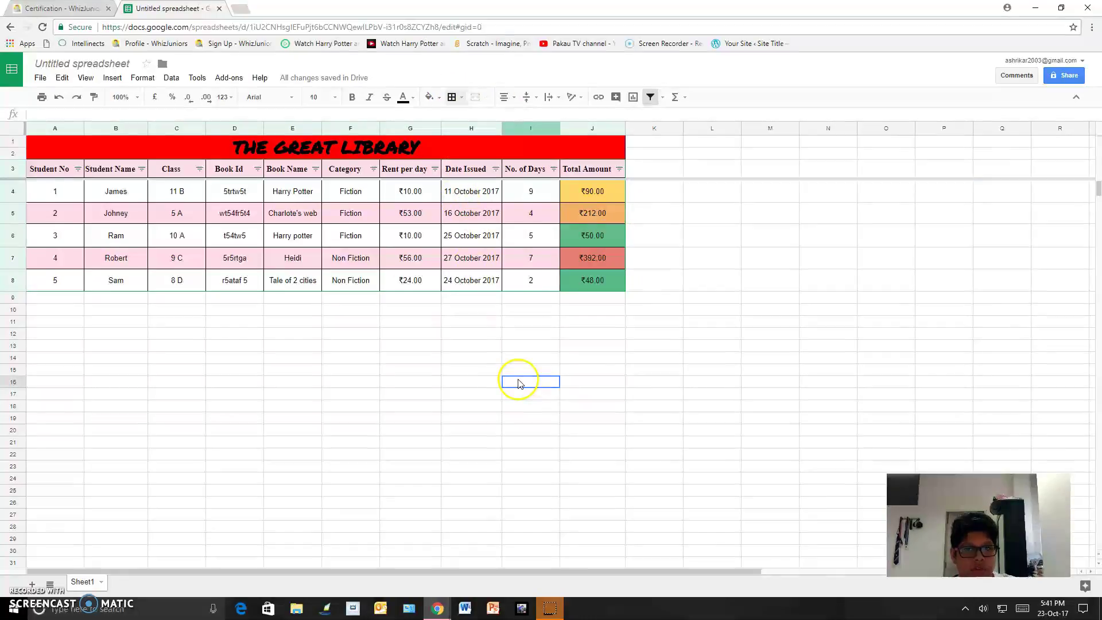